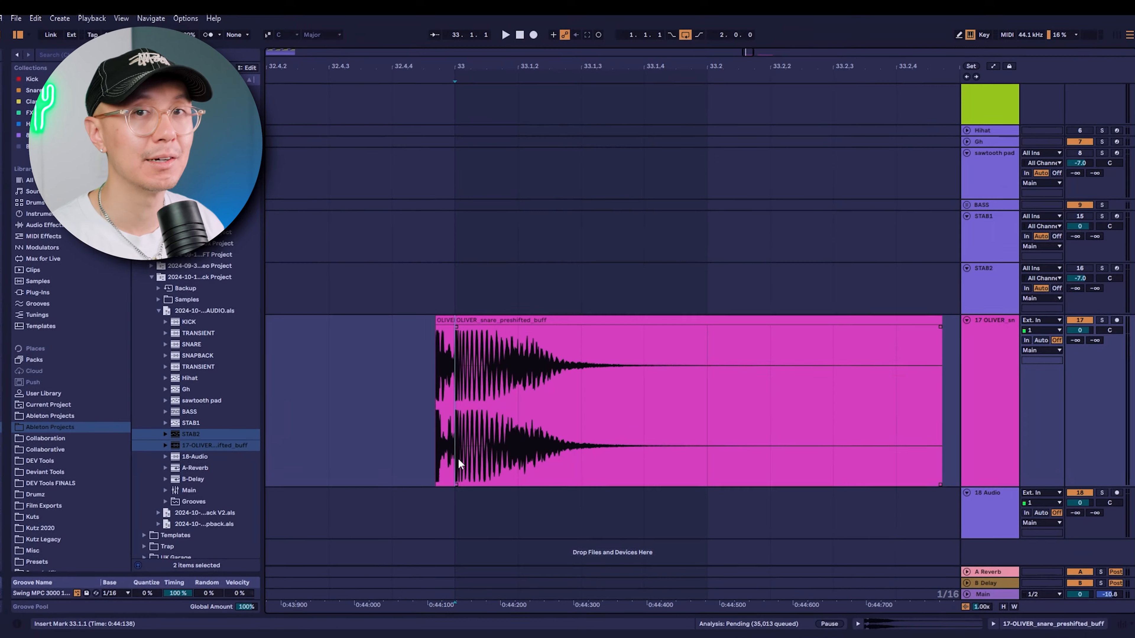
Select the lead-in before the transient of the OLIVER_snare_preshifted_buff clip and audition the snare with and without it.
{"action": "left_click_drag", "start_coordinate": [450, 461], "coordinate": [429, 464]}
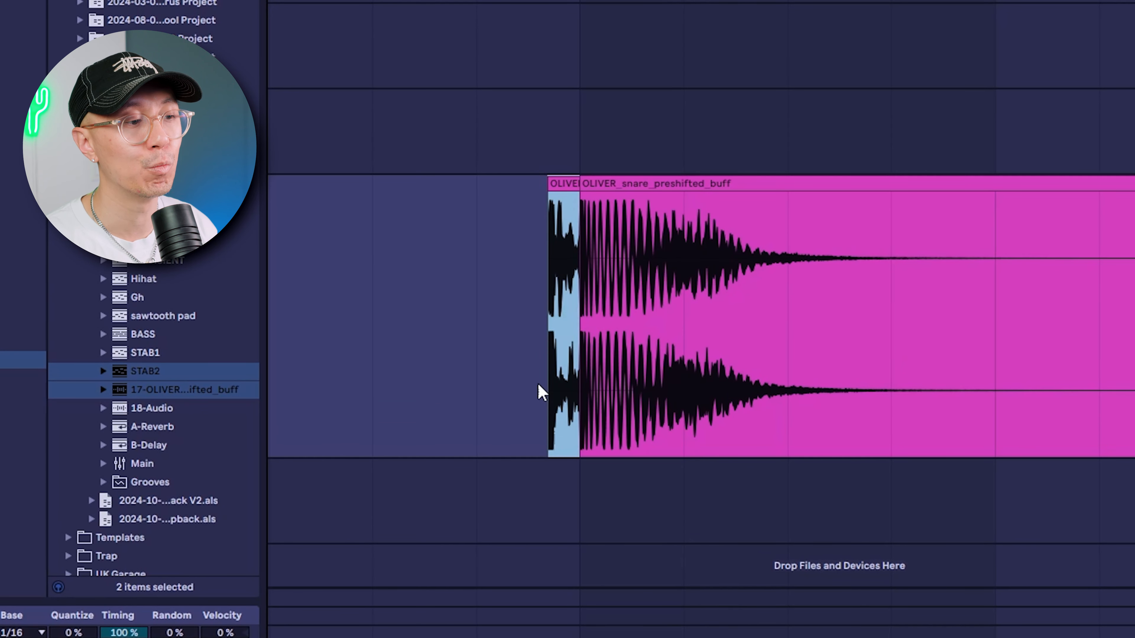
{"action": "left_click", "coordinate": [582, 336]}
{"action": "key", "text": "space"}
{"action": "key", "text": "space"}
{"action": "left_click", "coordinate": [471, 310]}
{"action": "key", "text": "space"}
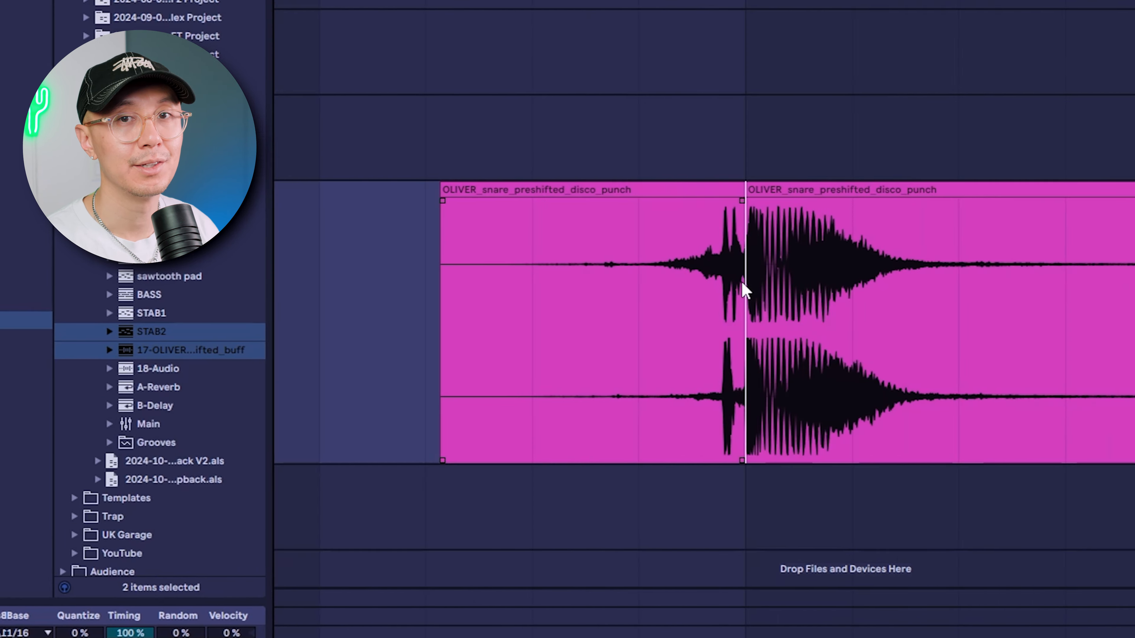
Audition the OLIVER_snare_preshifted_disco_punch clip from its transient, and select the Transient clip layered under the kick.
{"action": "left_click", "coordinate": [740, 291]}
{"action": "key", "text": "space"}
{"action": "left_click", "coordinate": [592, 183]}
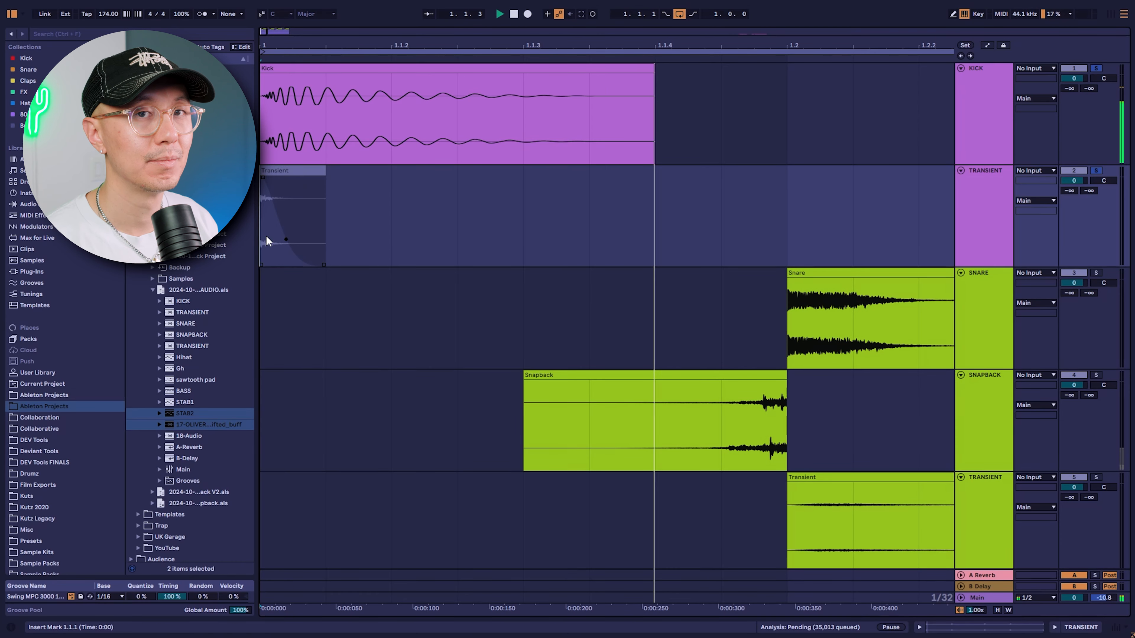
{"action": "left_click", "coordinate": [287, 173]}
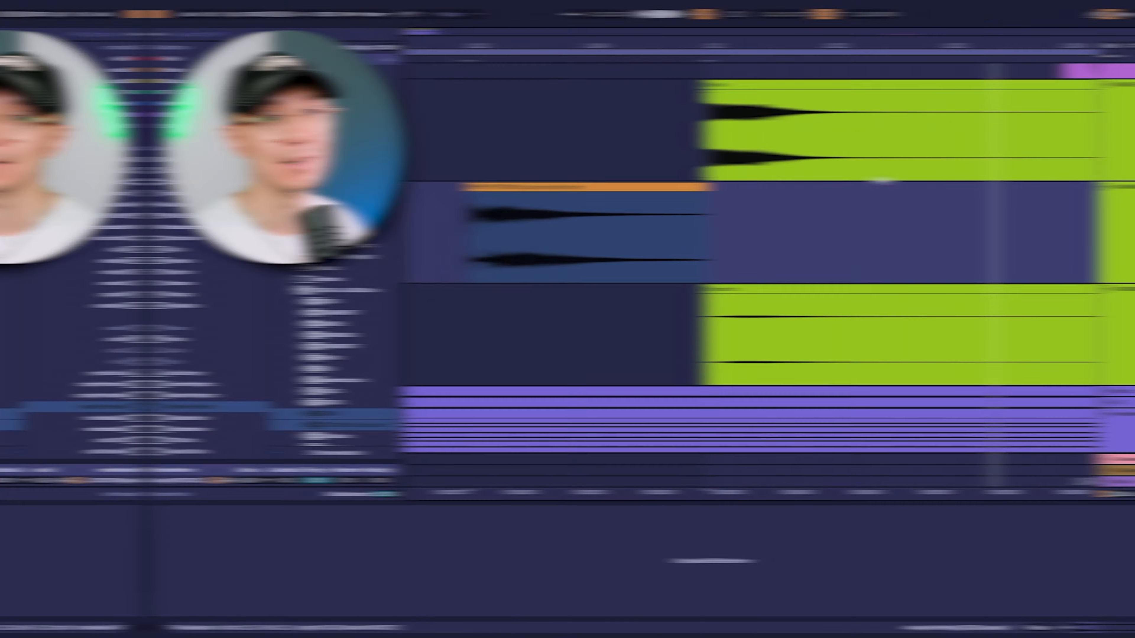
Reverse the HYPER_POTIONS clap clip on the SNAPBACK track, disable grid snapping and fine-tune the clip so it ends at the snare on 1.2.
{"action": "key", "text": "r"}
{"action": "key", "text": "ctrl+4"}
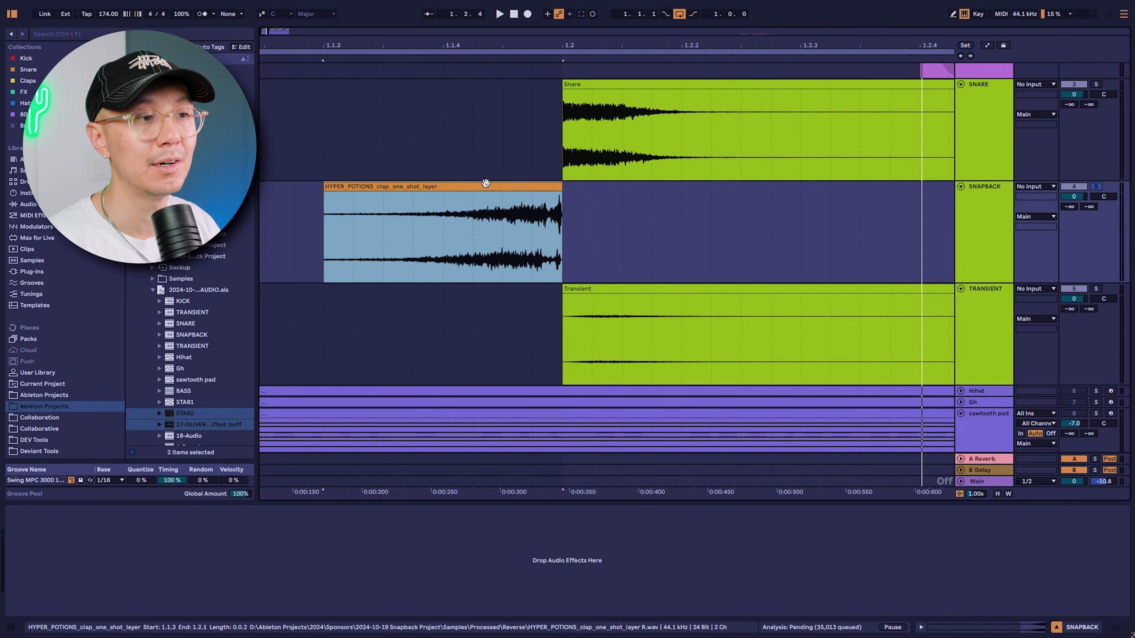
{"action": "left_click_drag", "start_coordinate": [486, 184], "coordinate": [503, 184]}
{"action": "left_click_drag", "start_coordinate": [578, 187], "coordinate": [569, 186]}
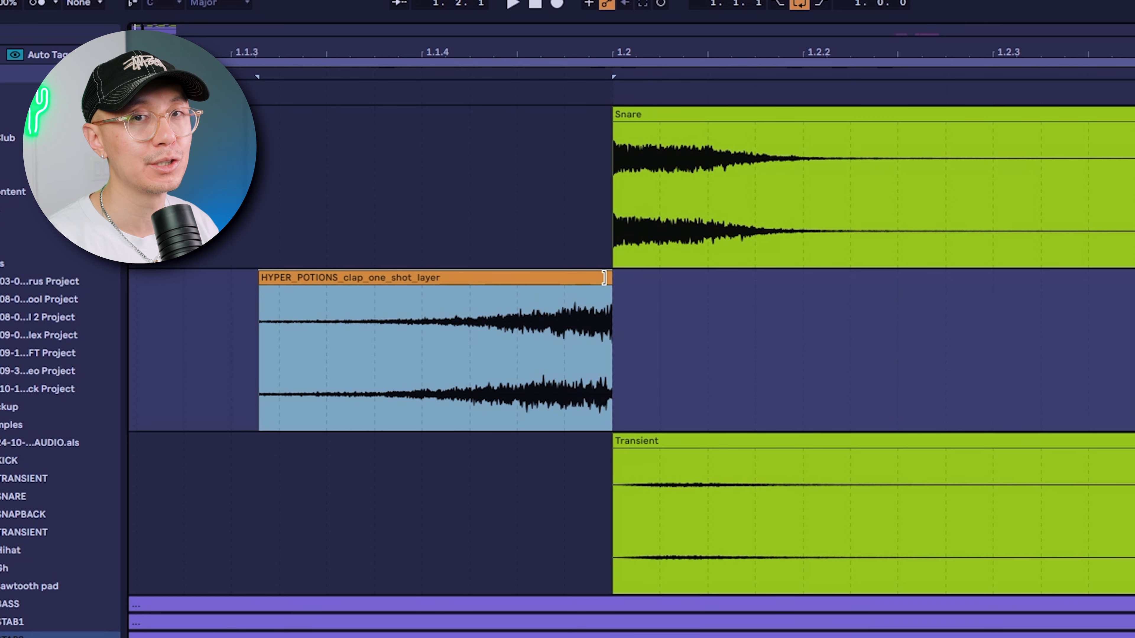
Audition the reversed clap, shorten it to start at 1.1.4 and give it a fade-in up to the snare.
{"action": "key", "text": "space"}
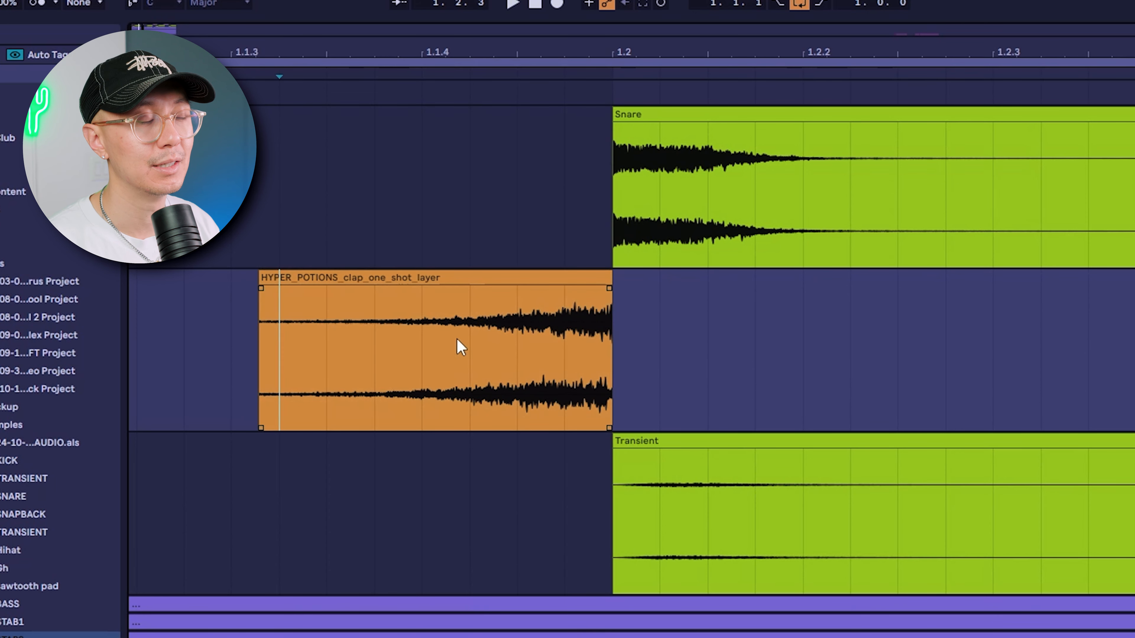
{"action": "left_click_drag", "start_coordinate": [263, 289], "coordinate": [421, 289]}
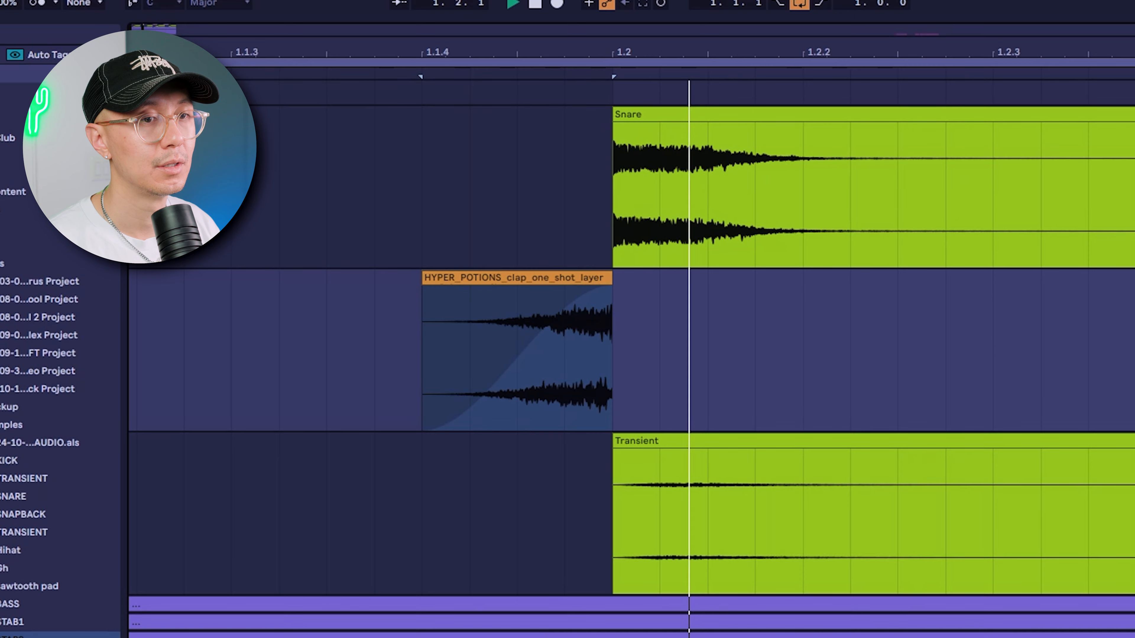
{"action": "left_click", "coordinate": [496, 274]}
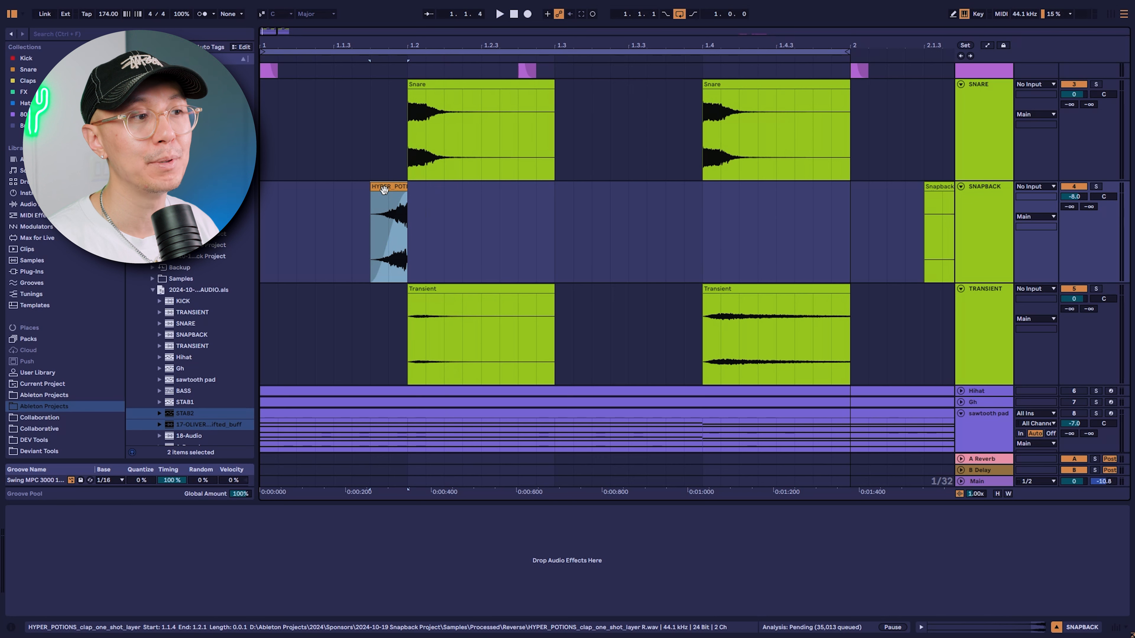
Copy the reversed clap to lead into the snare at 1.4 on the SNAPBACK track, and play the loop from 1.1.1.
{"action": "left_click_drag", "start_coordinate": [384, 190], "coordinate": [694, 193]}
{"action": "left_click", "coordinate": [269, 230]}
{"action": "key", "text": "space"}
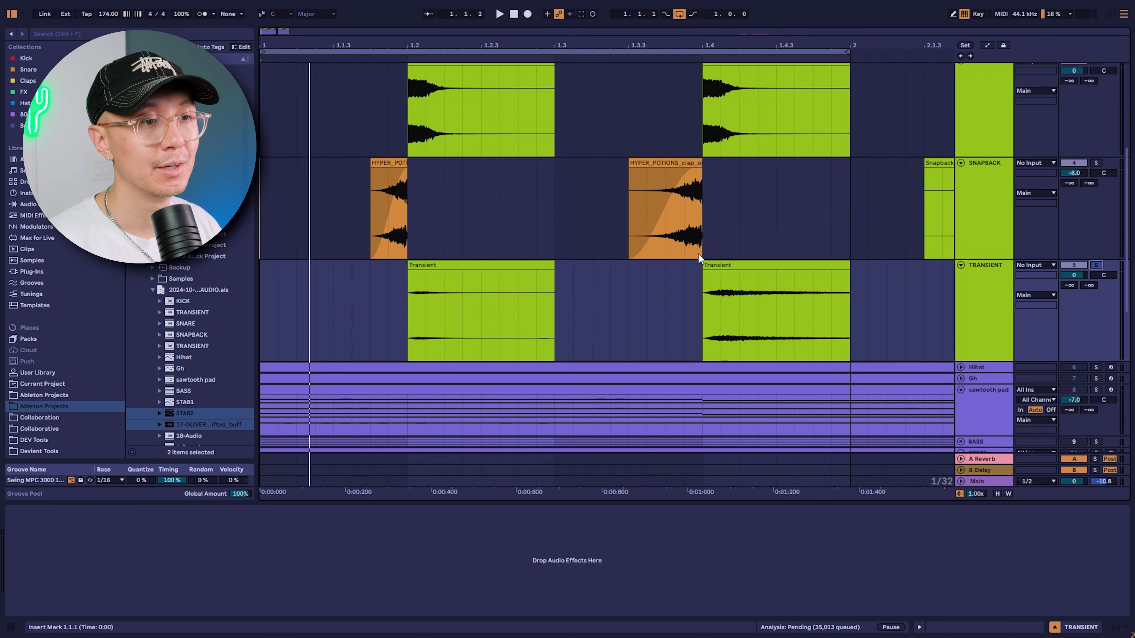
Select the Transient clip under the snare at 1.4, unsolo the TRANSIENT track and play the loop.
{"action": "left_click", "coordinate": [789, 300]}
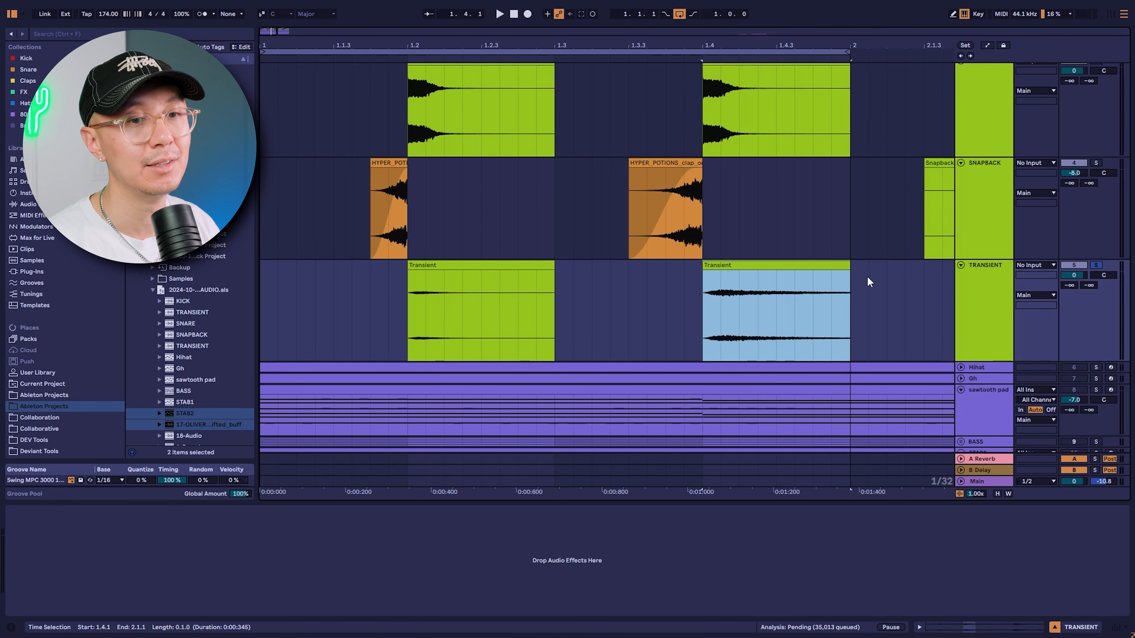
{"action": "left_click", "coordinate": [1096, 265]}
{"action": "key", "text": "space"}
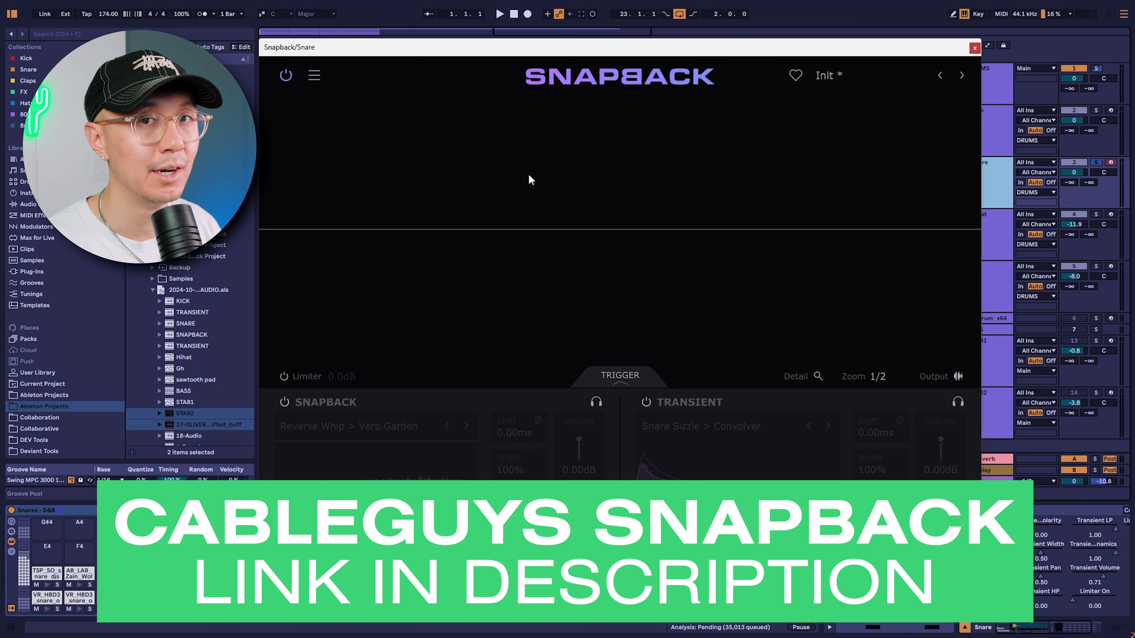
Play the snare through the Snapback plugin and browse the Snapback layer's samples to Reverse Whip > Scraping By.
{"action": "key", "text": "space"}
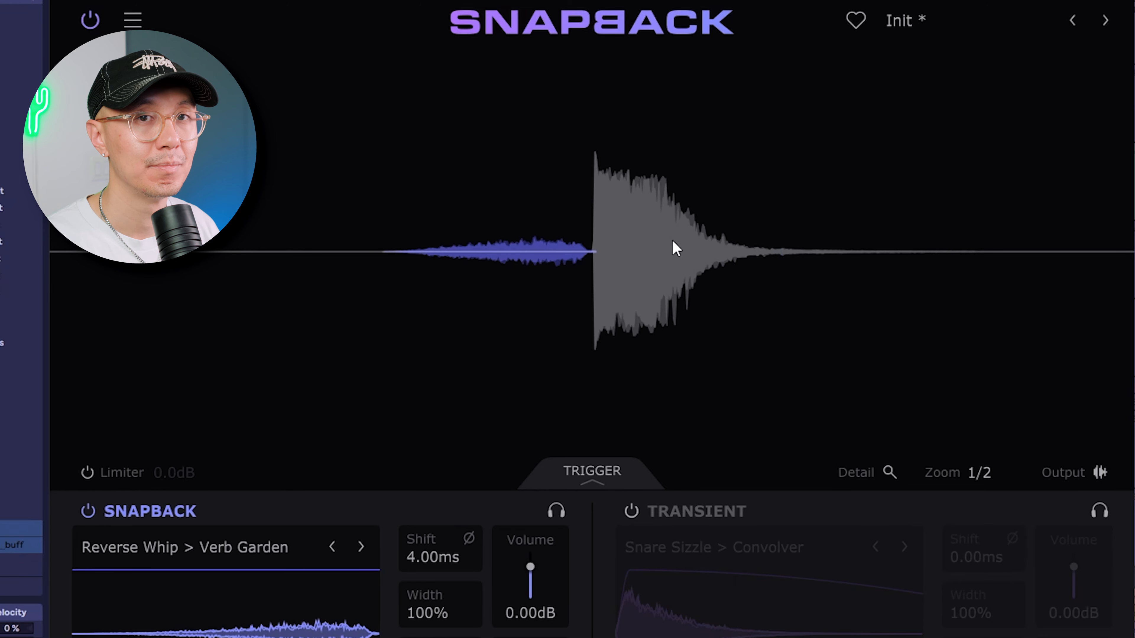
{"action": "left_click", "coordinate": [243, 548]}
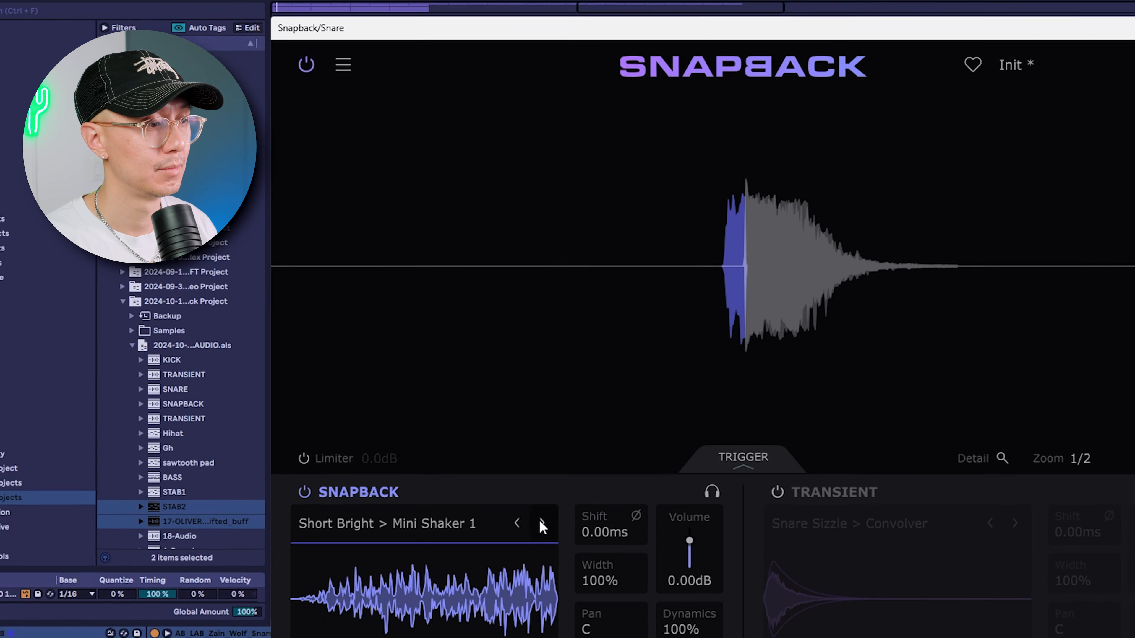
{"action": "left_click", "coordinate": [539, 562]}
{"action": "left_click", "coordinate": [540, 563]}
{"action": "left_click", "coordinate": [539, 563]}
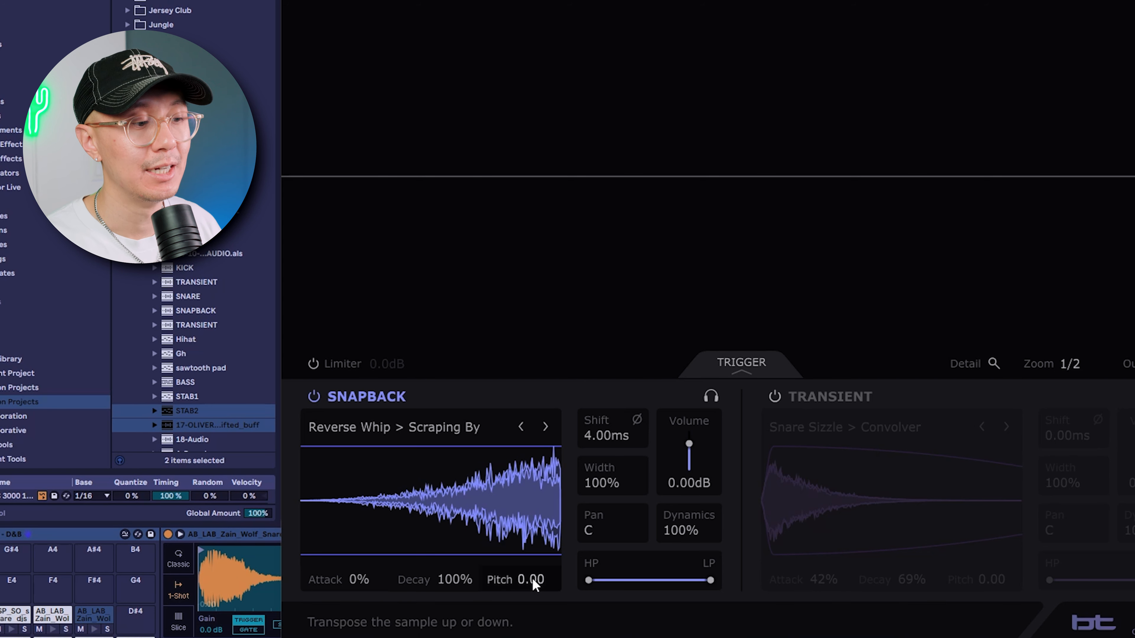
Shape the snare's Snapback layer with pitch +9.24, attack 82% and a raised high-pass filter.
{"action": "mouse_move", "coordinate": [531, 579]}
{"action": "left_mouse_down"}
{"action": "mouse_move", "coordinate": [536, 595]}
{"action": "mouse_move", "coordinate": [542, 584]}
{"action": "left_mouse_up"}
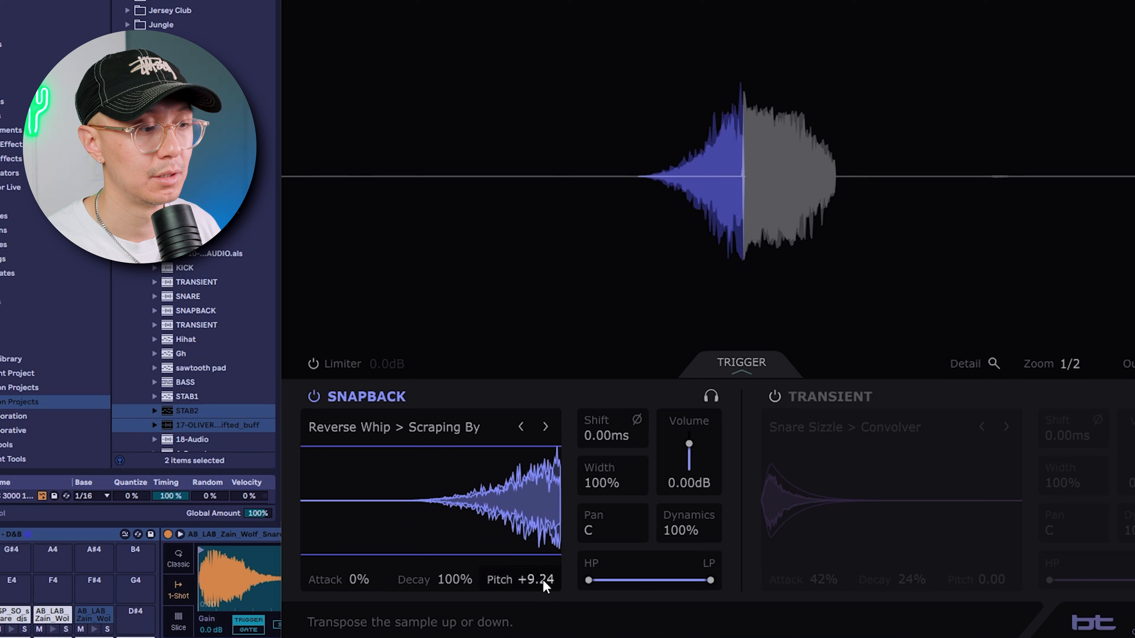
{"action": "mouse_move", "coordinate": [360, 579]}
{"action": "left_mouse_down"}
{"action": "mouse_move", "coordinate": [359, 568]}
{"action": "mouse_move", "coordinate": [359, 581]}
{"action": "left_mouse_up"}
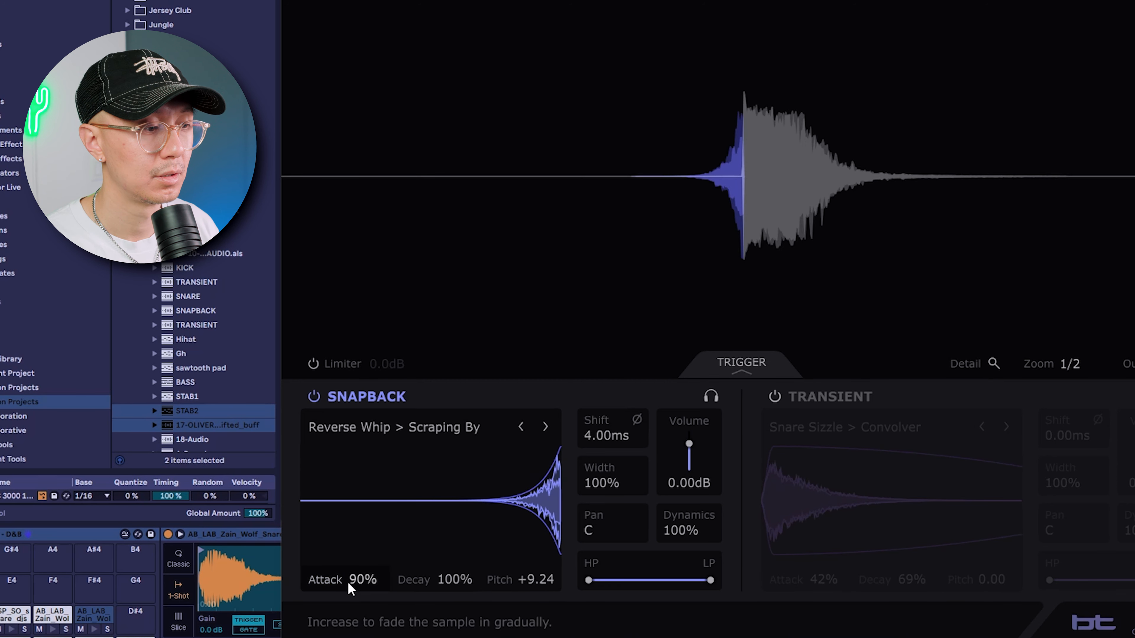
{"action": "left_click_drag", "start_coordinate": [347, 582], "coordinate": [348, 587]}
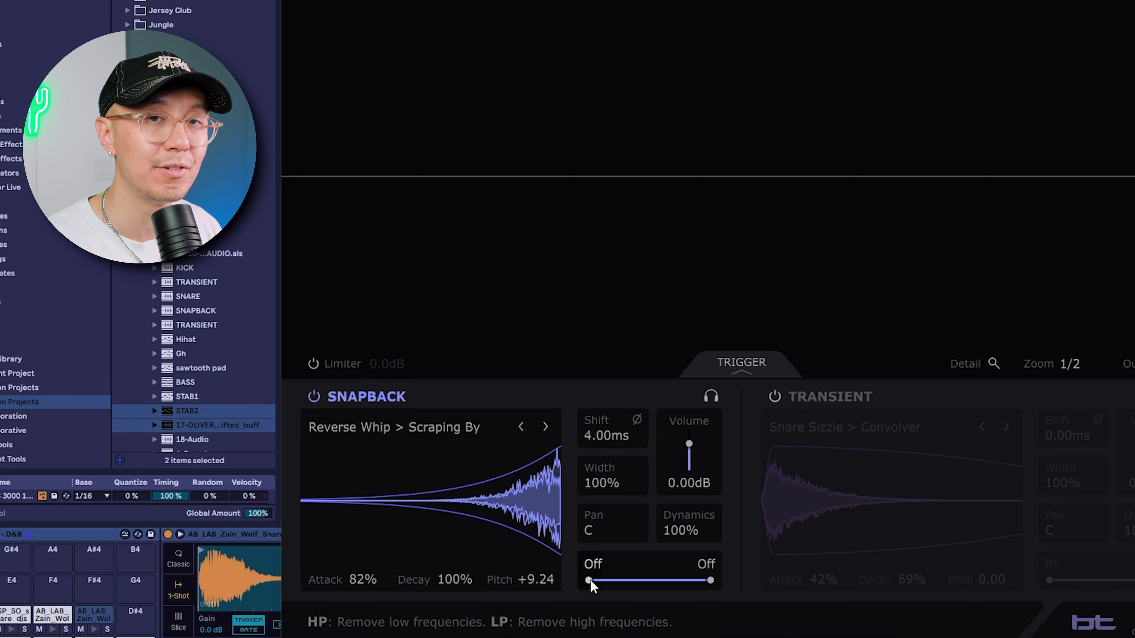
{"action": "left_click_drag", "start_coordinate": [590, 581], "coordinate": [677, 580]}
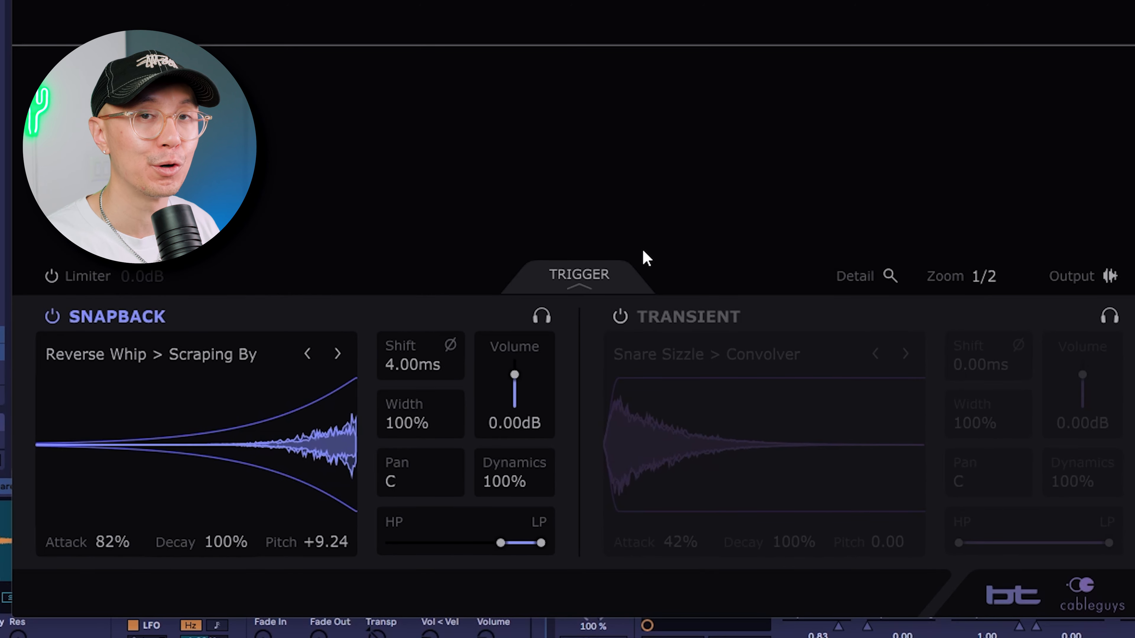
Turn on the snare's Transient layer, set its decay to 39% and step through Snare Sizzle samples such as Vinyl Lid and Kali Ma.
{"action": "left_click", "coordinate": [620, 316]}
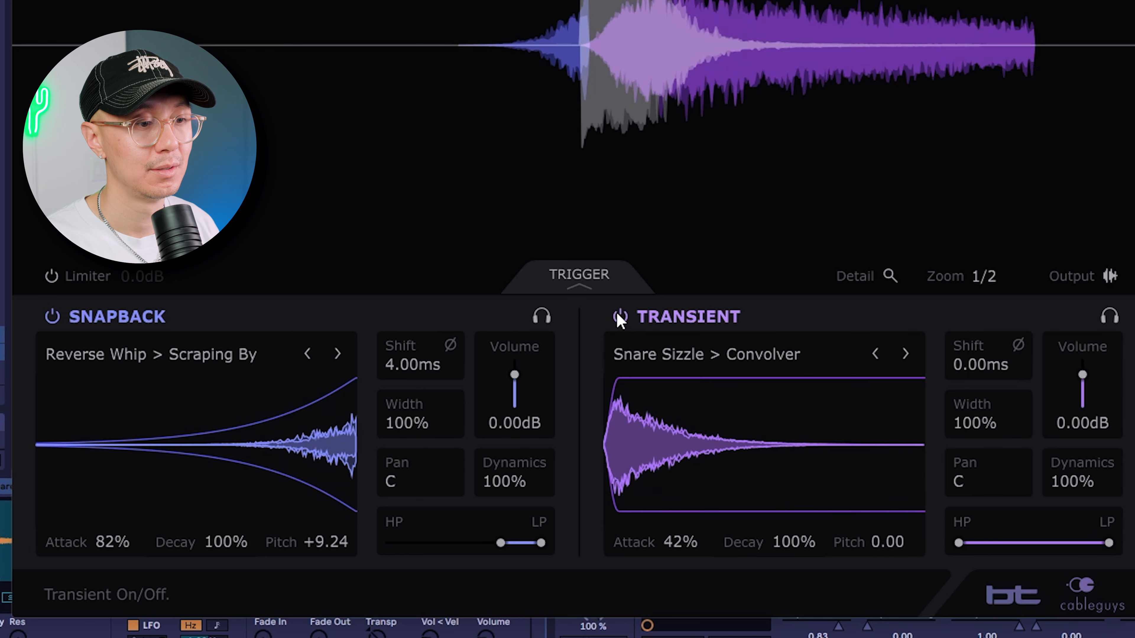
{"action": "left_click_drag", "start_coordinate": [790, 541], "coordinate": [790, 574]}
{"action": "left_click", "coordinate": [906, 353]}
{"action": "left_click", "coordinate": [906, 354]}
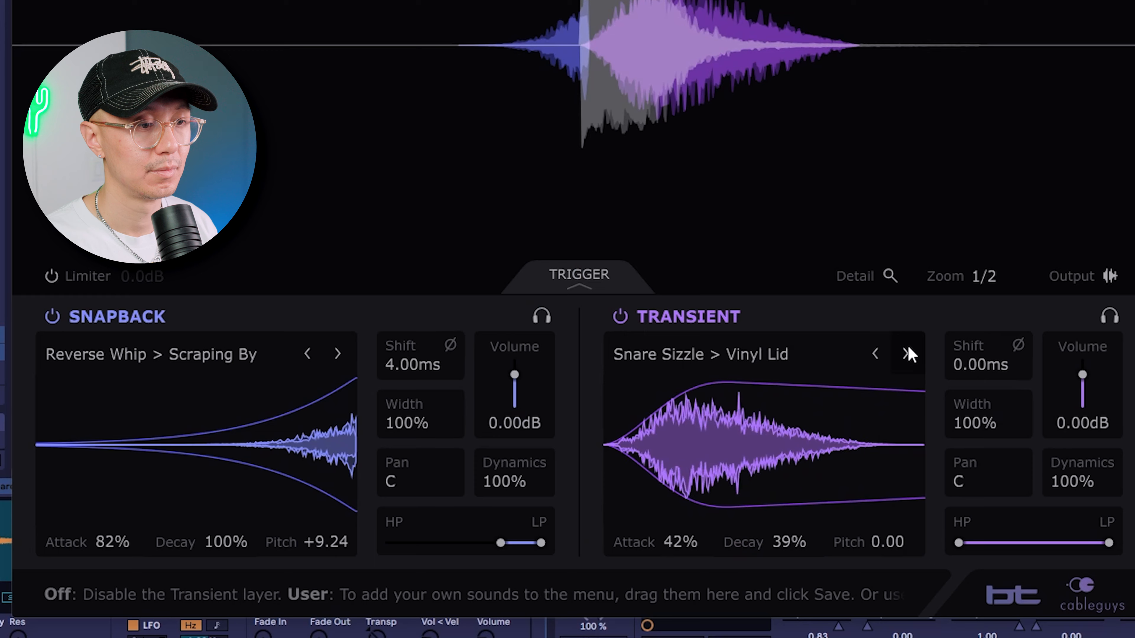
{"action": "left_click", "coordinate": [906, 353]}
{"action": "left_click", "coordinate": [906, 354]}
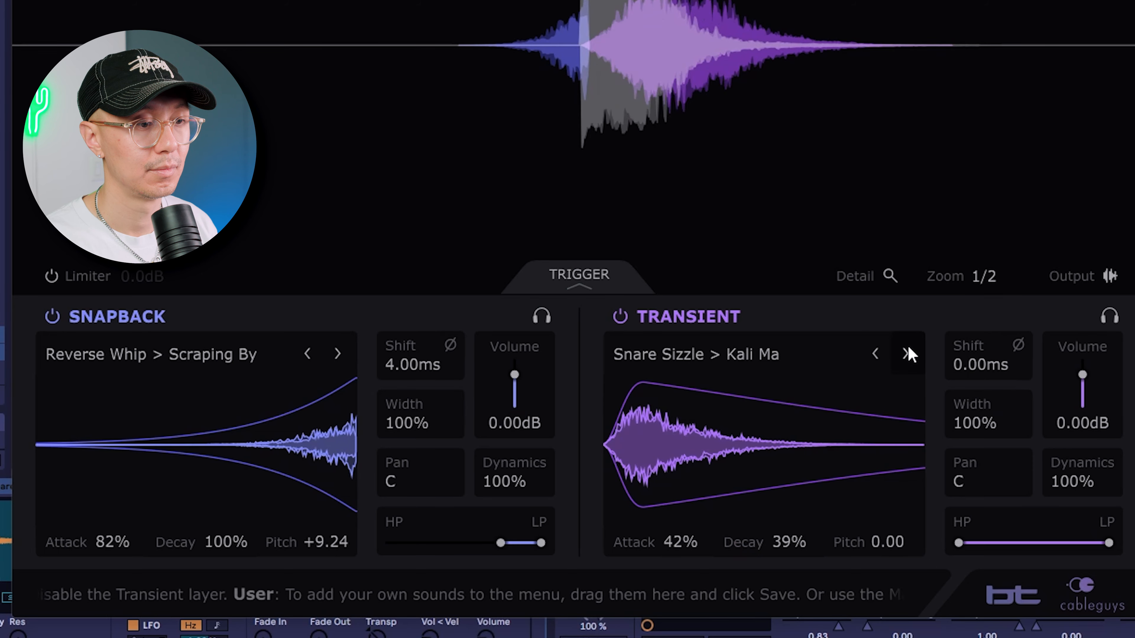
{"action": "left_click", "coordinate": [906, 353]}
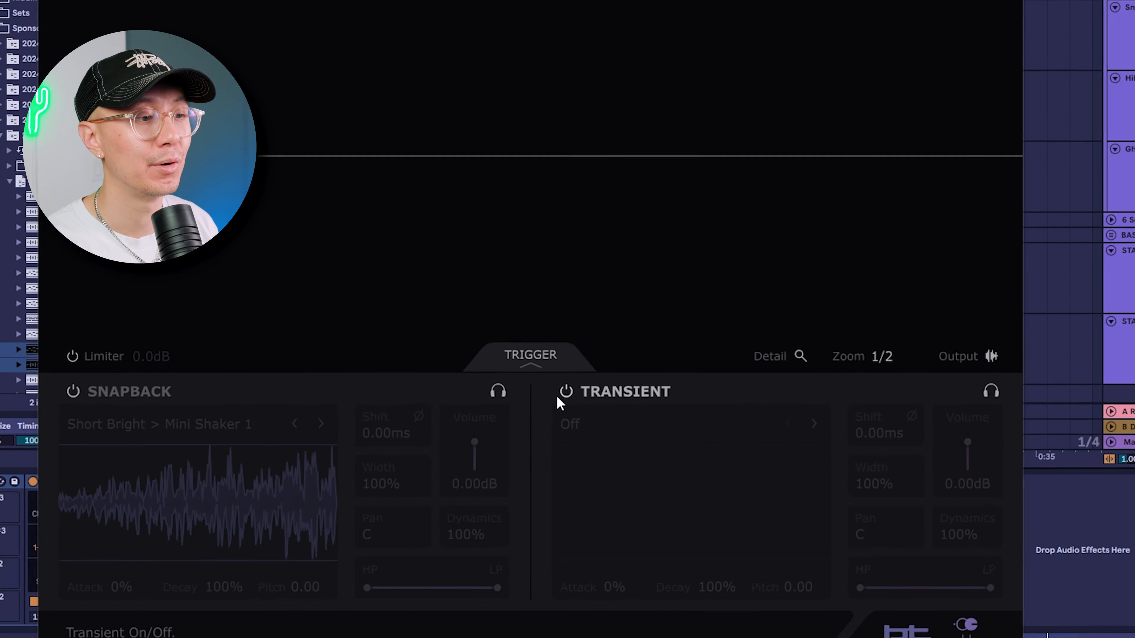
Turn on the kick's Transient layer and browse the Kick Click samples to 90s Dance.
{"action": "left_click", "coordinate": [560, 444]}
{"action": "left_click", "coordinate": [876, 386]}
{"action": "left_click", "coordinate": [877, 385]}
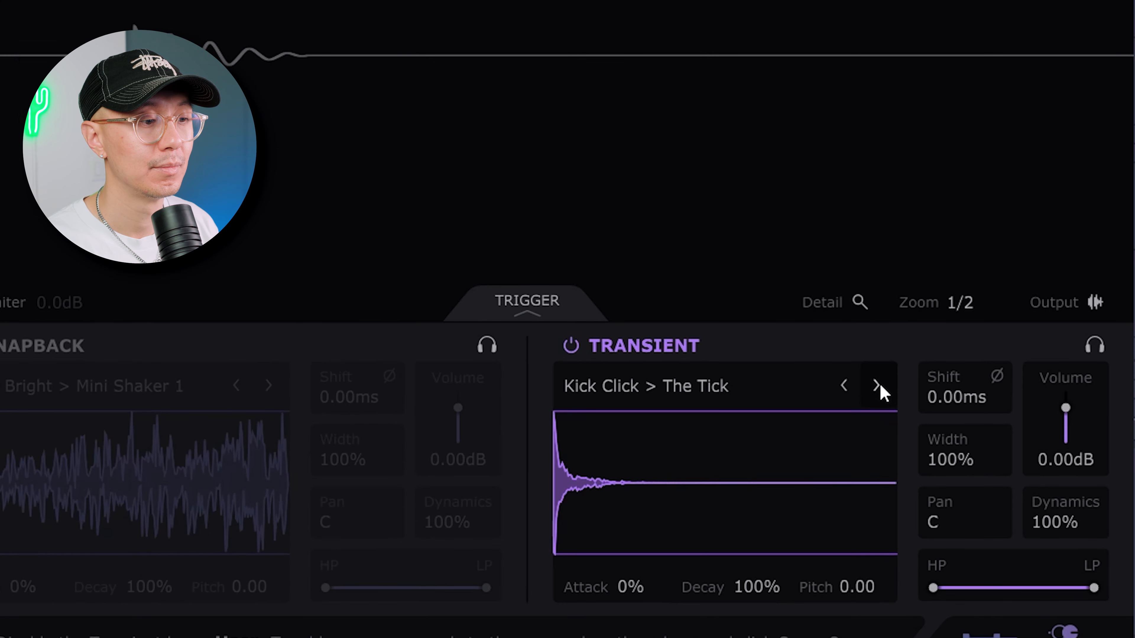
{"action": "left_click", "coordinate": [877, 386]}
{"action": "left_click", "coordinate": [877, 385]}
{"action": "left_click", "coordinate": [876, 385]}
{"action": "left_click", "coordinate": [876, 386]}
{"action": "left_click", "coordinate": [876, 385]}
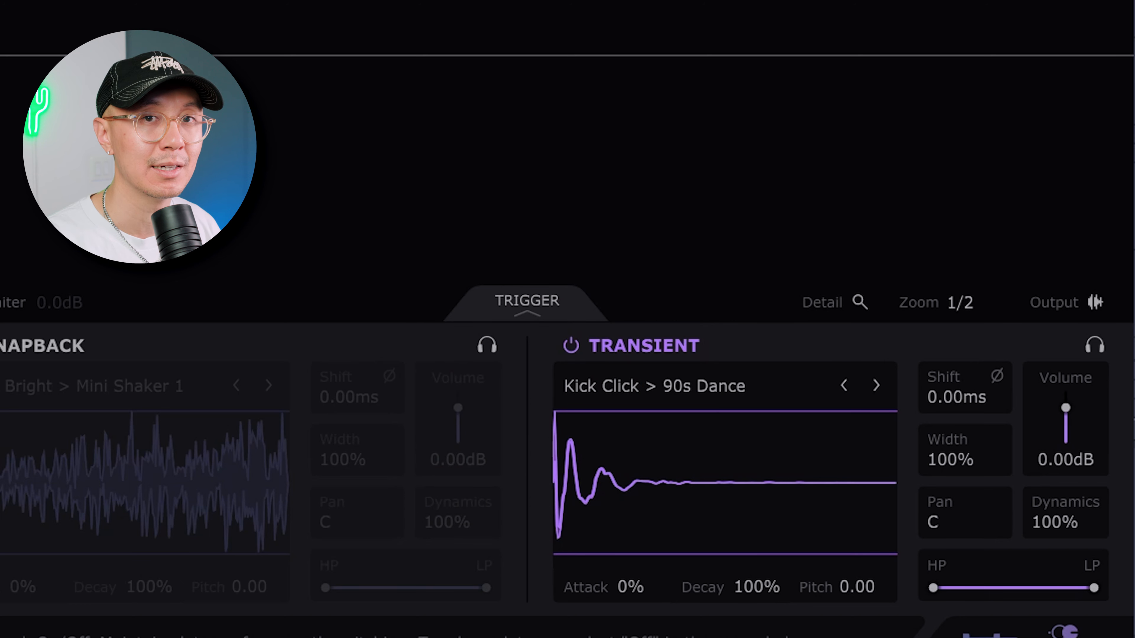
Audition samples for the kick's Snapback layer, stepping onward from Short Bright > Mini Shaker 2.
{"action": "left_click", "coordinate": [269, 386]}
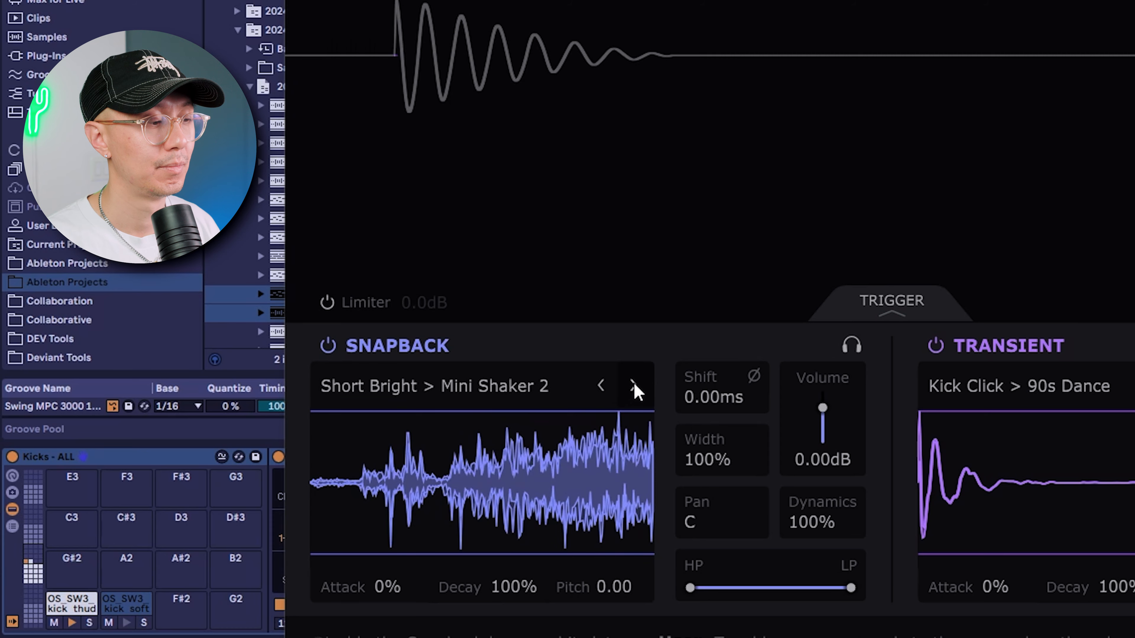
{"action": "left_click", "coordinate": [634, 385]}
{"action": "left_click", "coordinate": [633, 386]}
{"action": "left_click", "coordinate": [633, 385]}
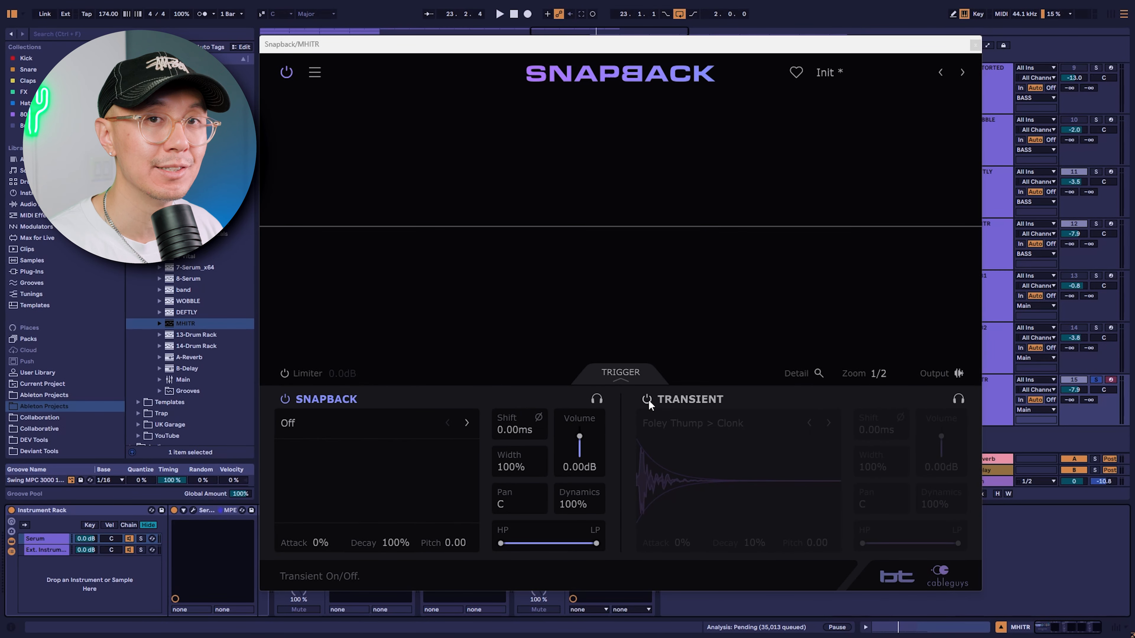
Switch the MHITR bass's Transient layer on, off and on again to compare Foley Thump > Clonk against the dry bass.
{"action": "left_click", "coordinate": [647, 401]}
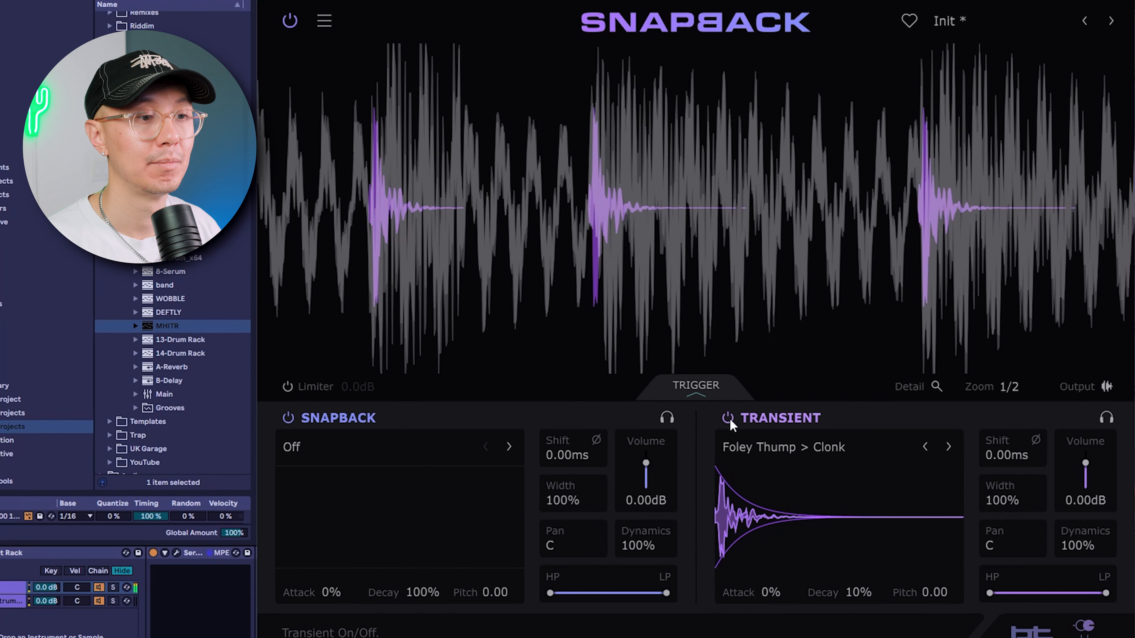
{"action": "left_click", "coordinate": [729, 418]}
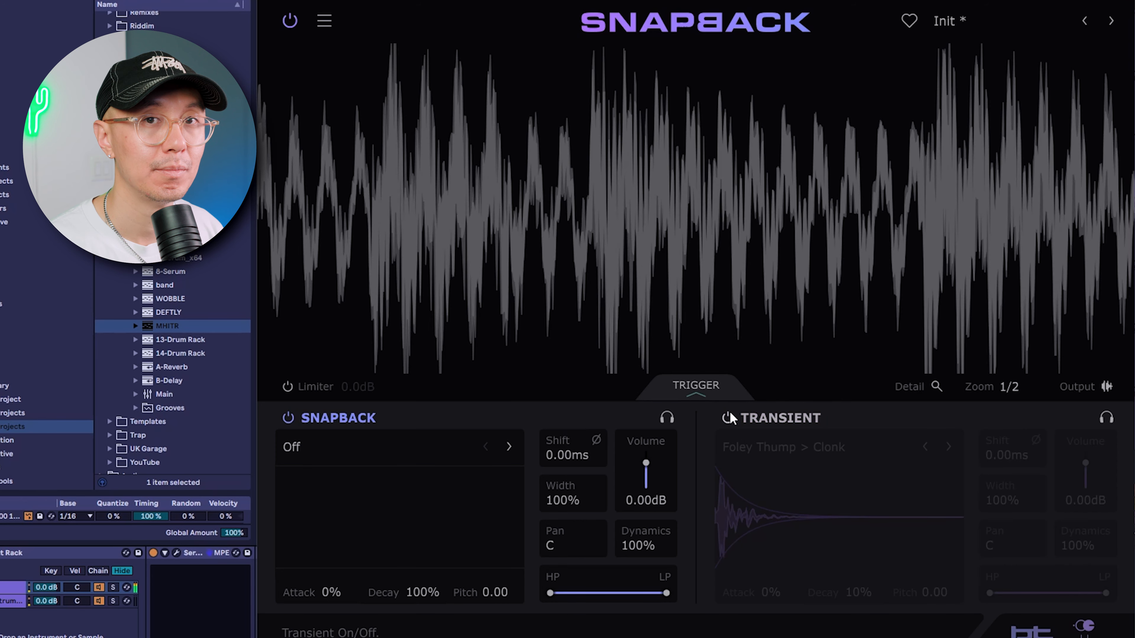
{"action": "left_click", "coordinate": [729, 416]}
Browse alternative foley samples for the bass's Transient layer, including Foley Hit > Dishes.
{"action": "left_click", "coordinate": [948, 446]}
{"action": "left_click", "coordinate": [949, 448]}
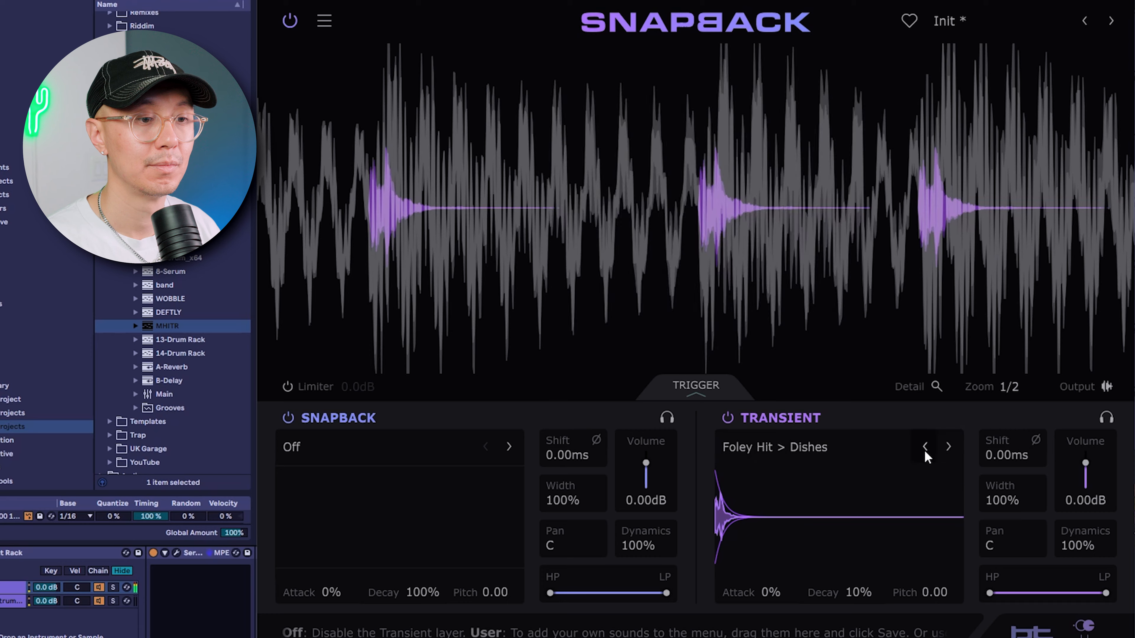
{"action": "left_click", "coordinate": [924, 448]}
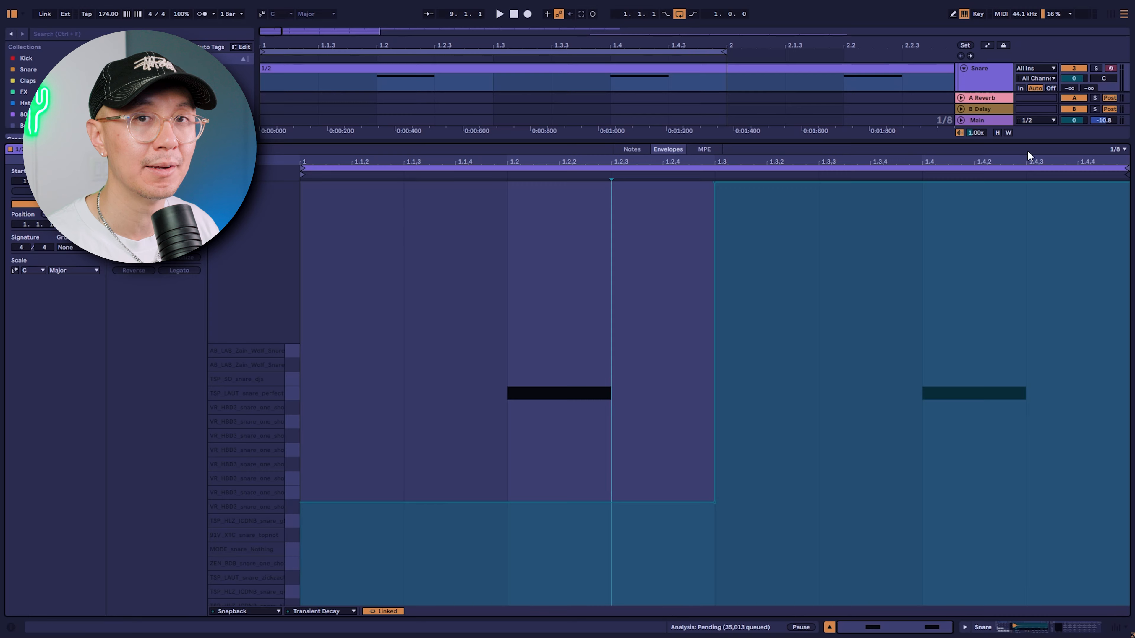
Play the snare clip with its Snapback Transient Decay envelope.
{"action": "key", "text": "space"}
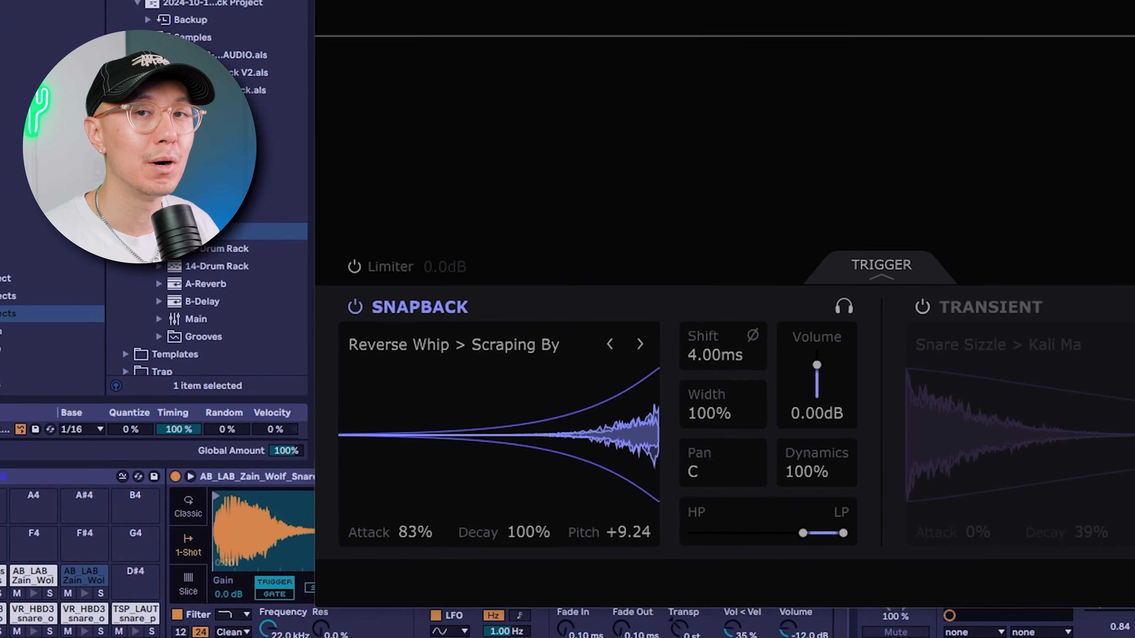